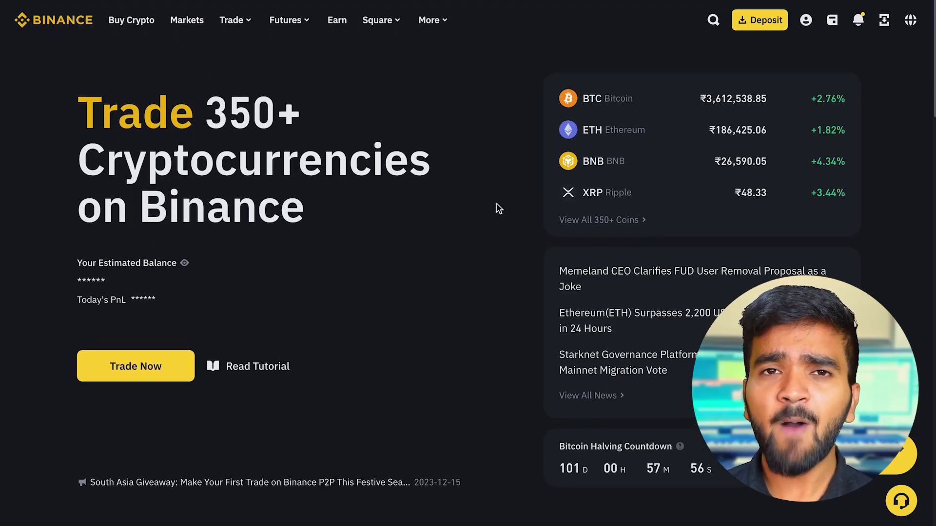
- Go to Binance's Withdraw Crypto page from the wallet's Assets Overview
mouse_move(834, 17)
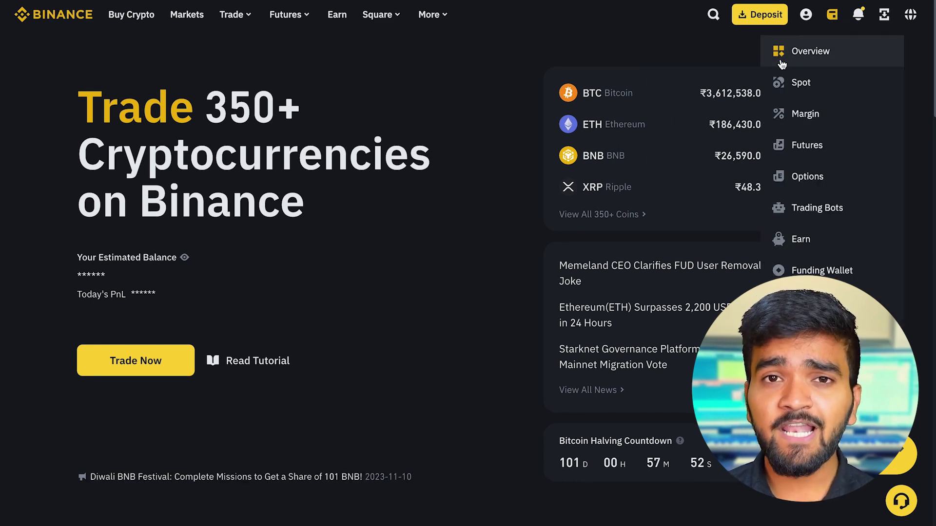
click(828, 53)
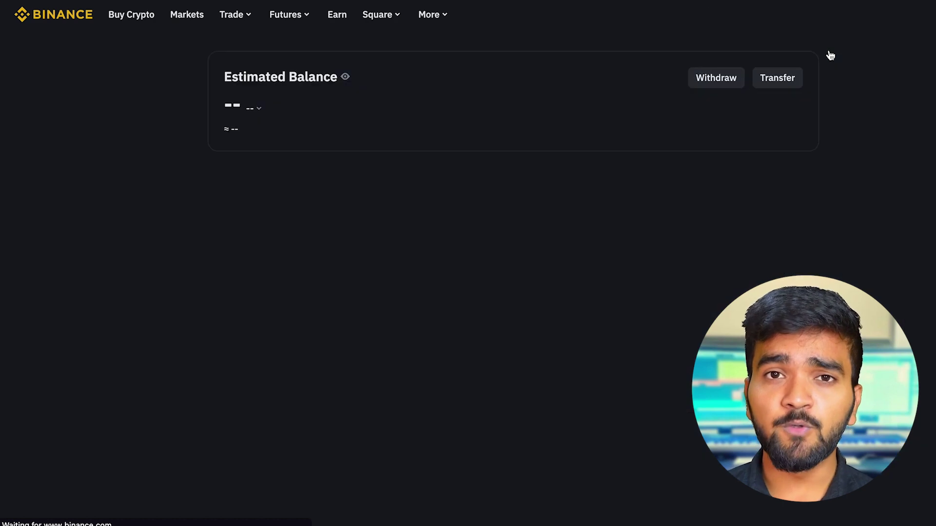
click(731, 83)
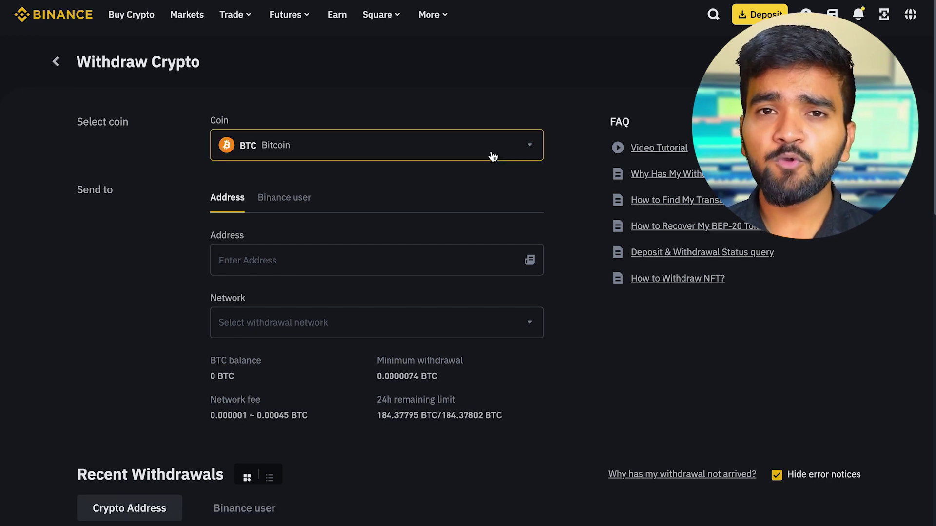
- Choose BNB in the Select coin to withdraw list
click(242, 143)
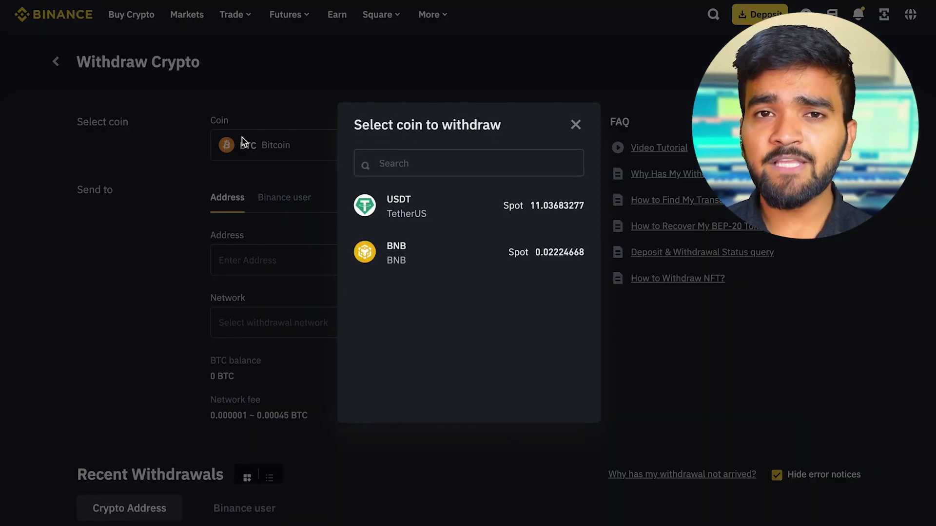
click(460, 261)
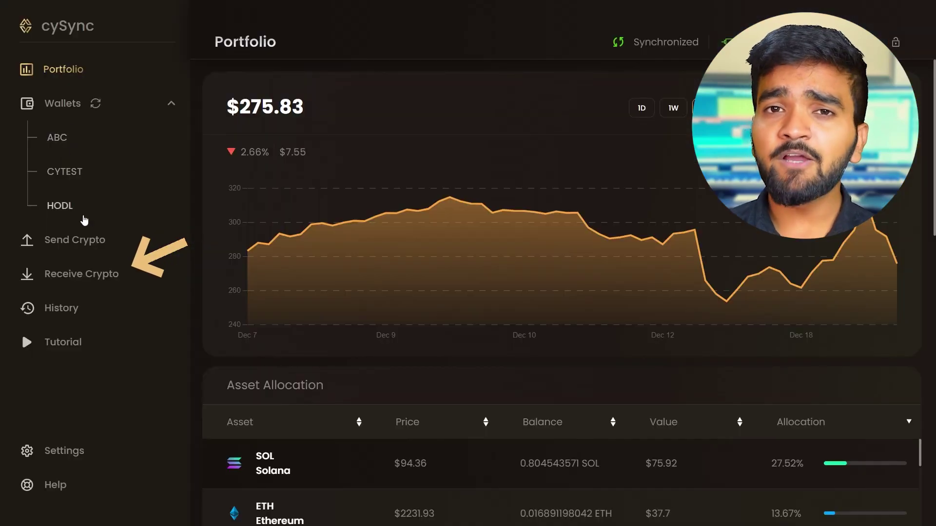
- Receive crypto in cySync into wallet CYTEST, account BNB Smart Chain (BSC) 1, and continue
click(80, 271)
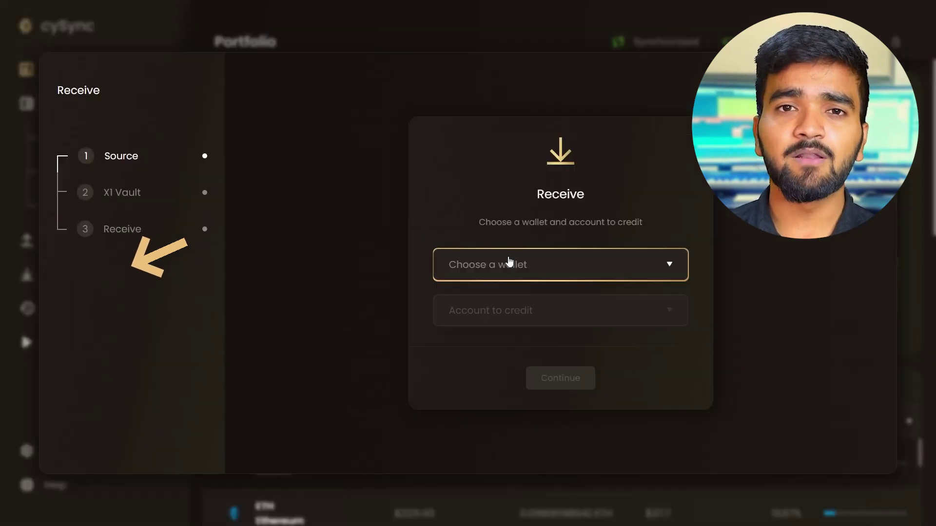
click(498, 264)
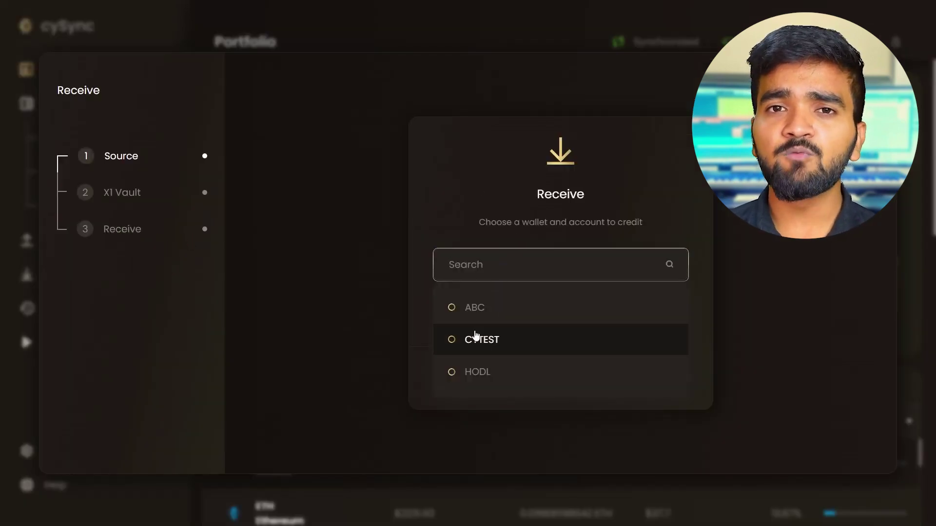
click(480, 341)
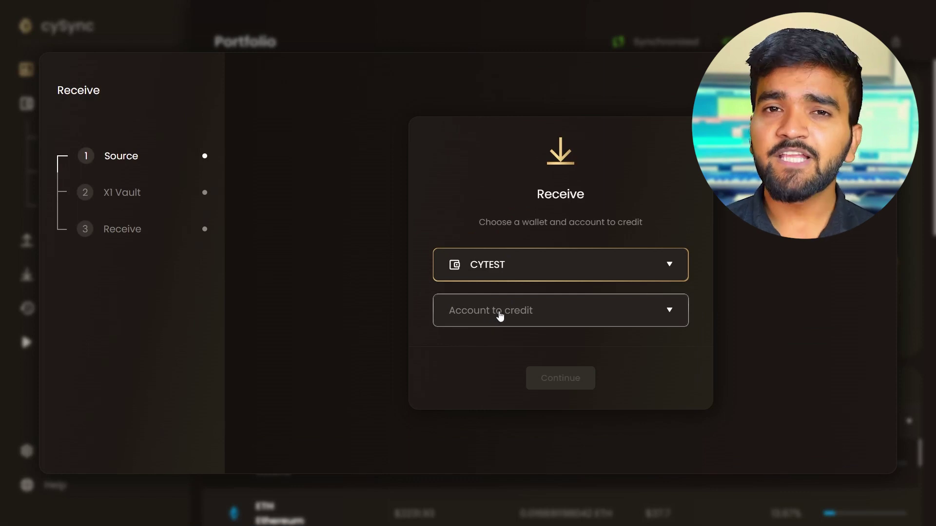
click(499, 315)
scroll(510, 400, down, 4)
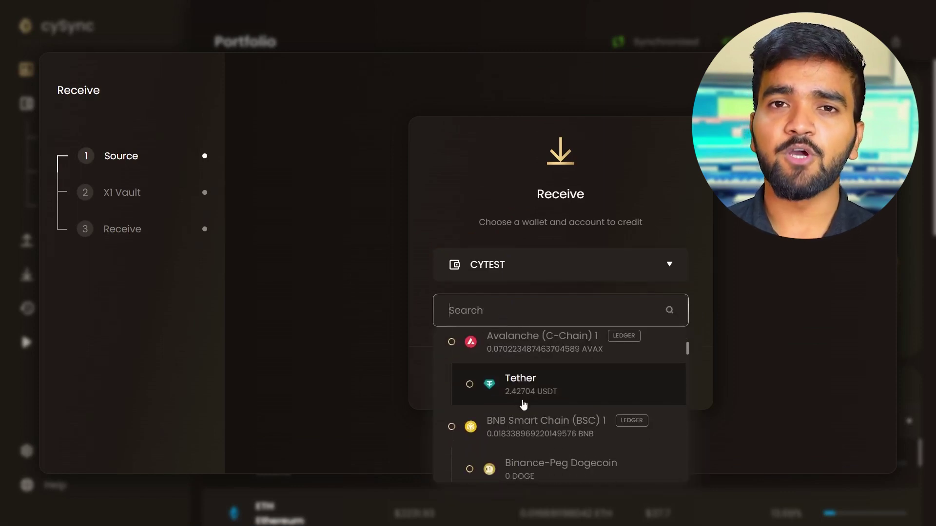
click(495, 428)
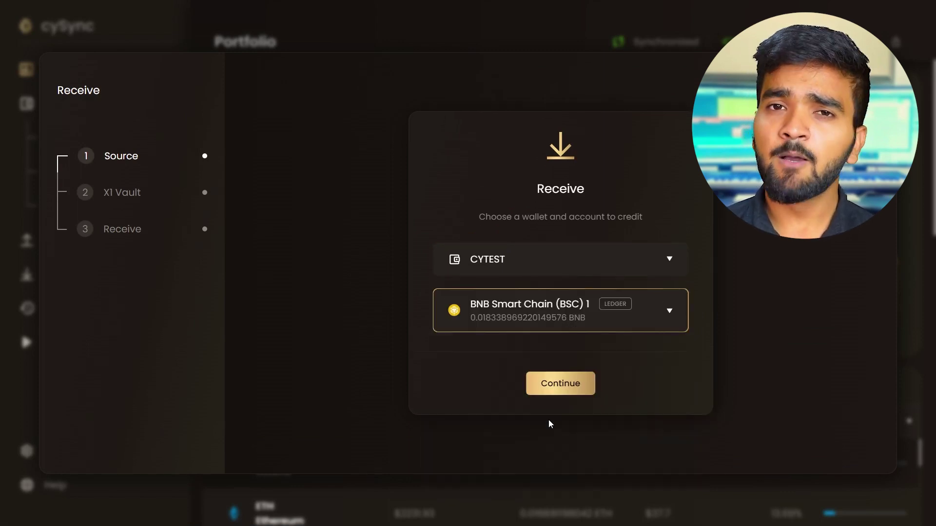
click(559, 385)
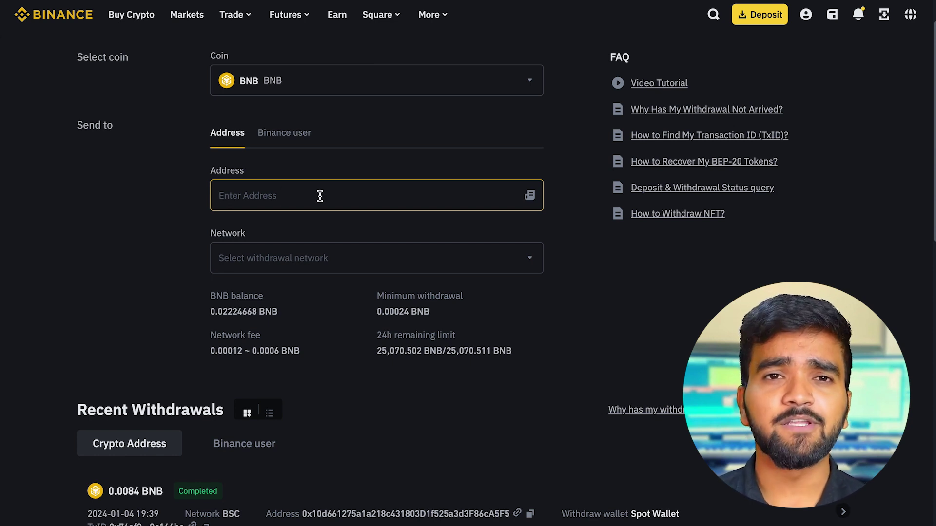
- Paste the cySync receiving address into Binance's Address field and show the network choices
text(0x10d661275a1a218c431803D1f525a3d3F86cA5F5)
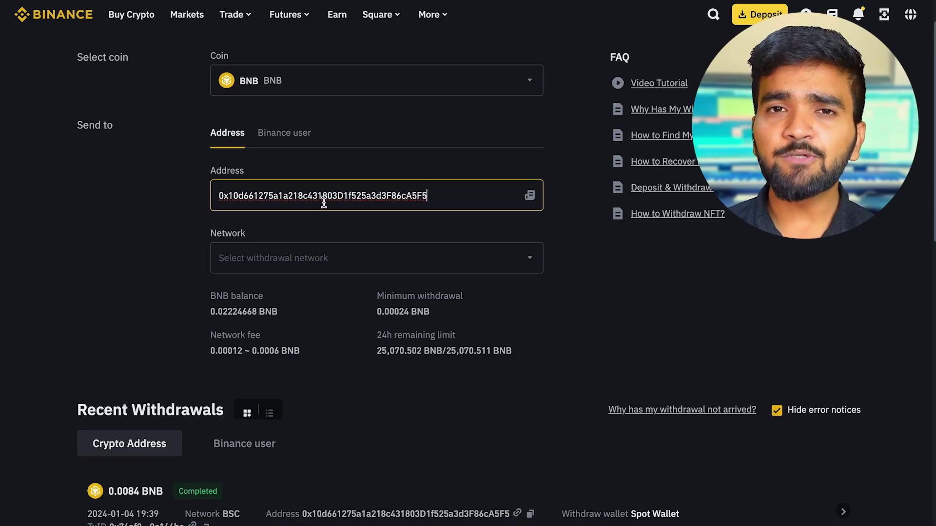
click(342, 228)
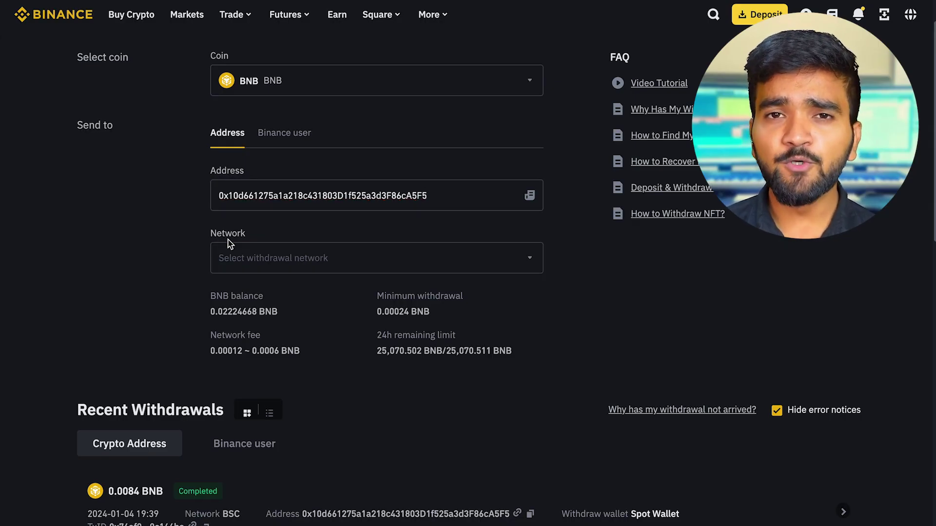
click(323, 261)
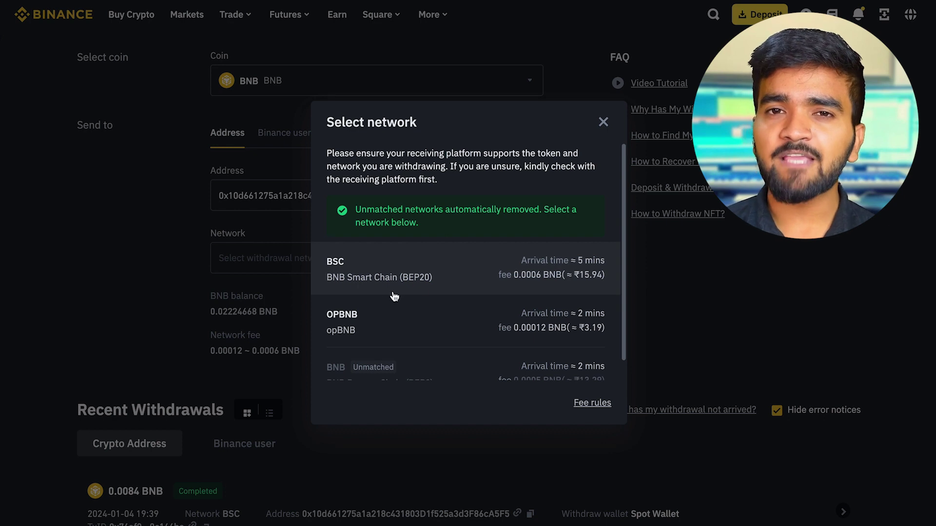
- Pick BSC, BNB Smart Chain (BEP20), as the network and confirm the choice
scroll(470, 281, down, 1)
scroll(471, 281, up, 1)
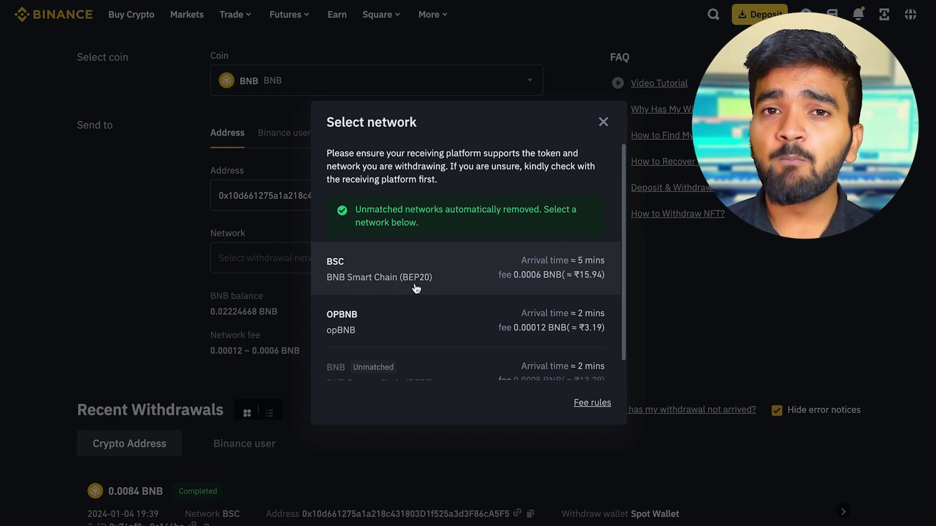
scroll(432, 288, down, 1)
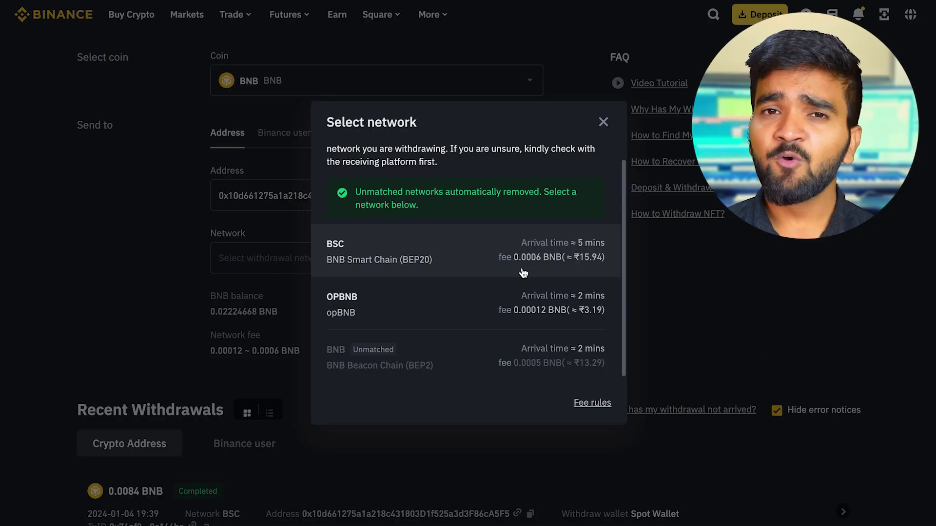
scroll(596, 267, up, 1)
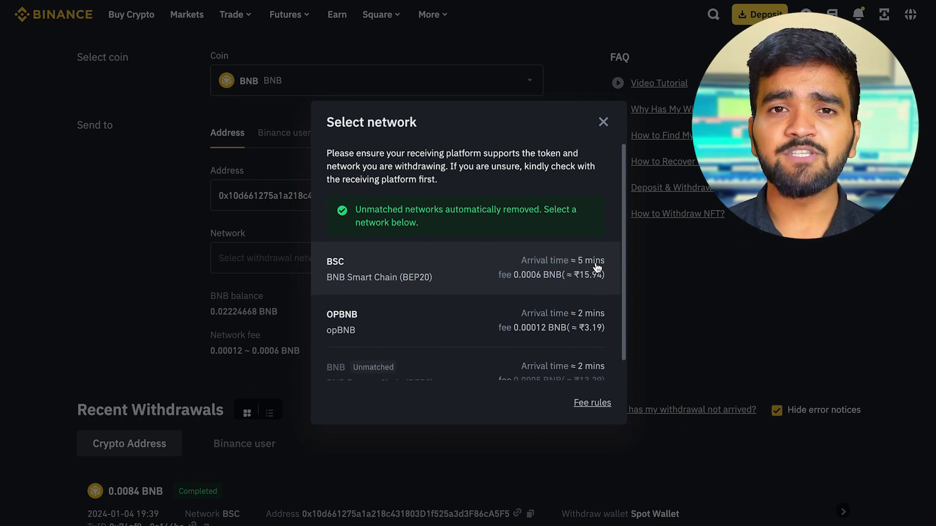
click(458, 270)
click(426, 349)
scroll(550, 292, down, 1)
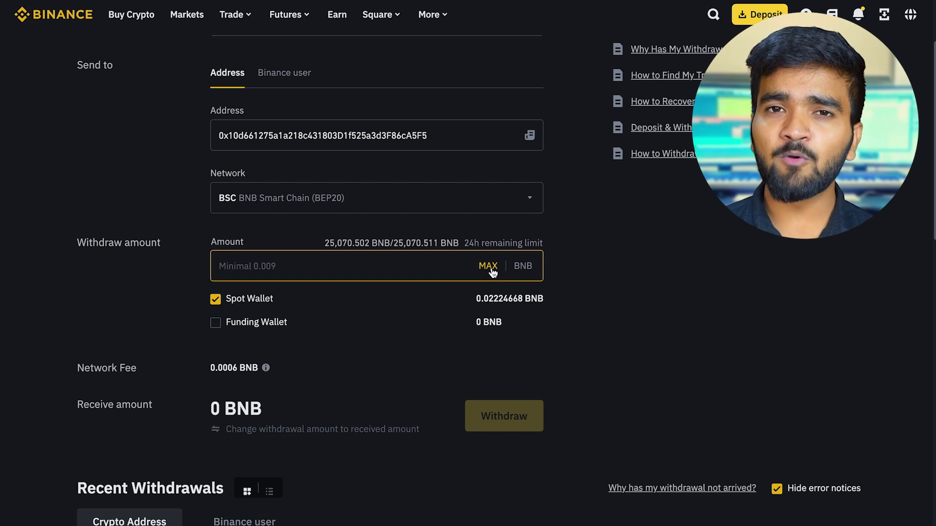
- Withdraw the full 0.02224668 BNB, accept the warning and summary, and attempt passkey verification
click(489, 268)
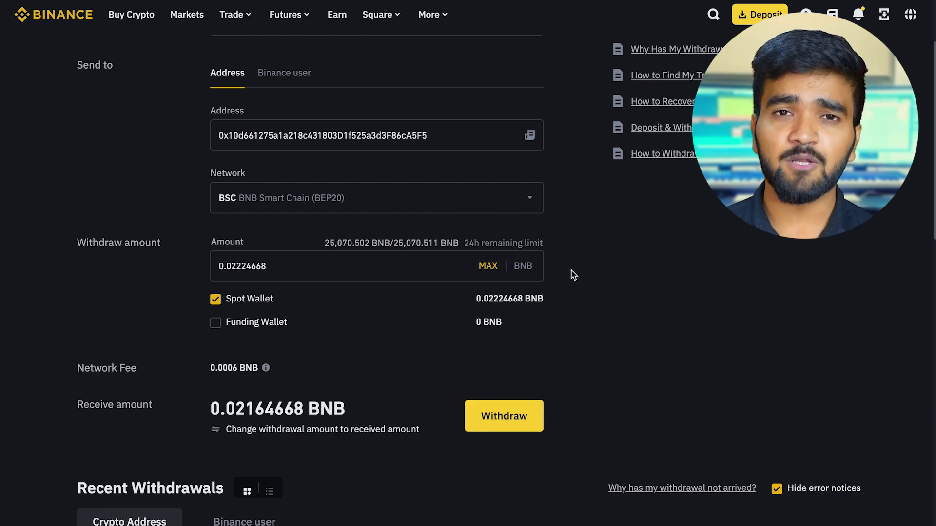
scroll(573, 275, down, 1)
click(508, 388)
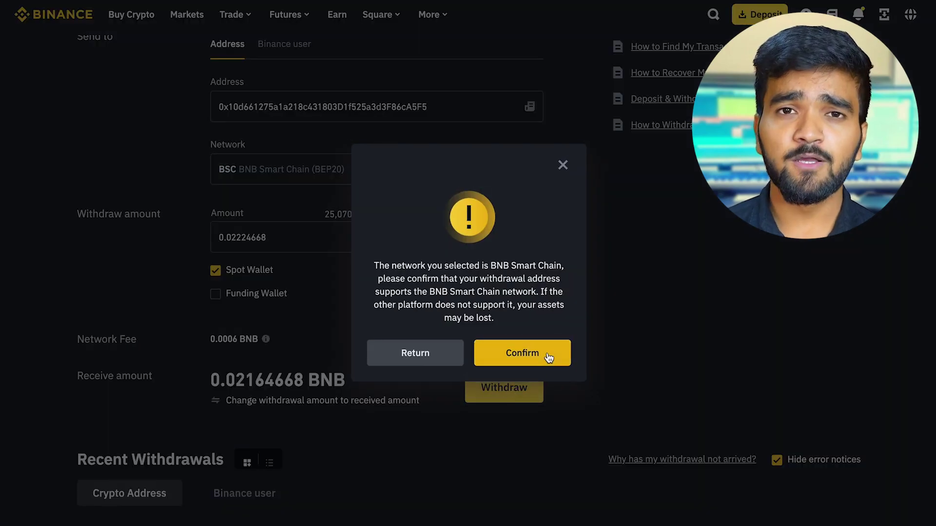
click(547, 353)
click(529, 353)
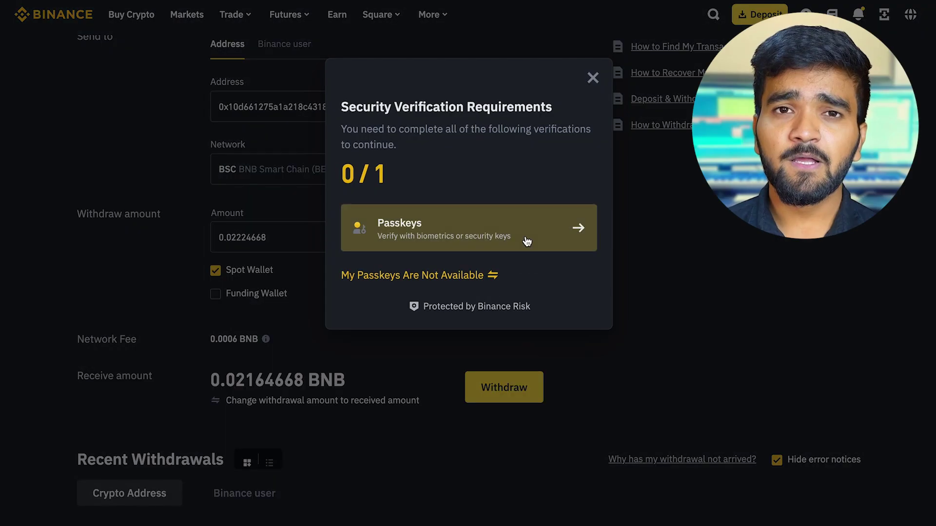
click(526, 241)
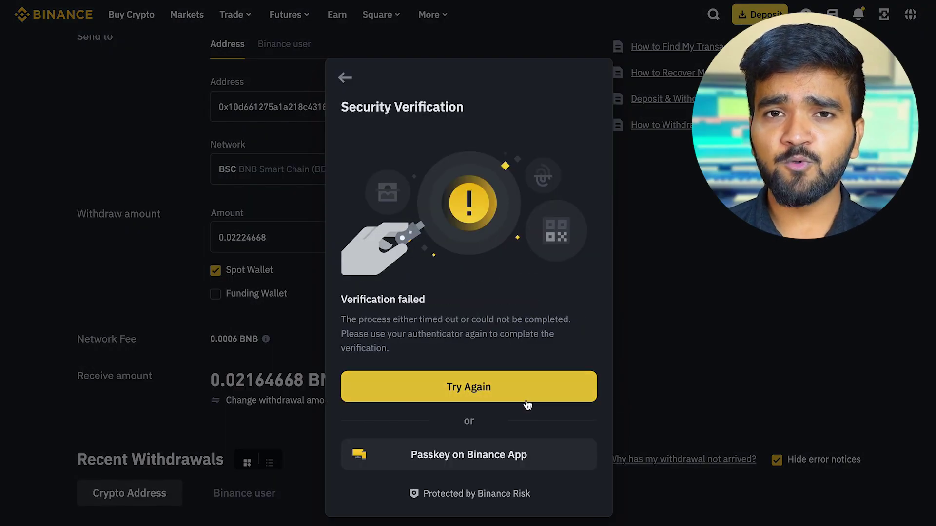
click(516, 457)
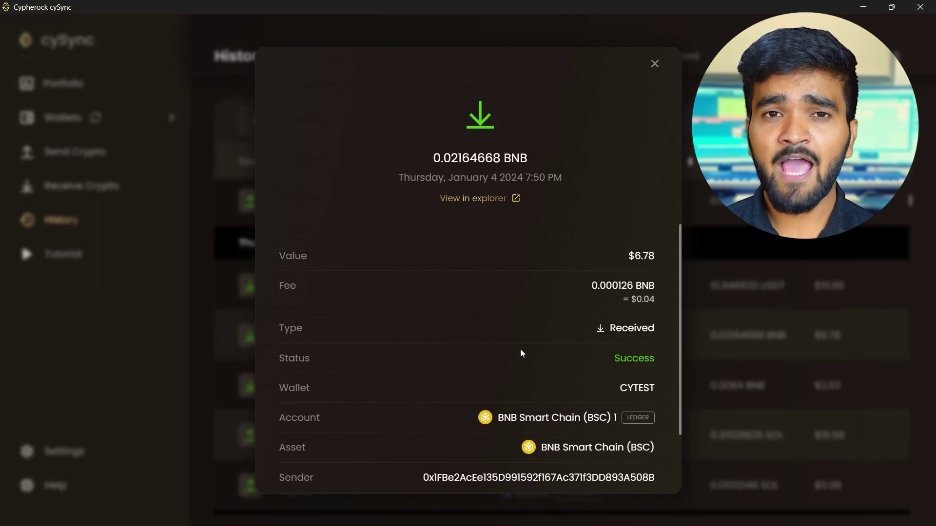
- Open the coin dropdown on the Withdraw Crypto page, listing USDT at 11.03683277
scroll(520, 351, down, 2)
scroll(521, 352, up, 2)
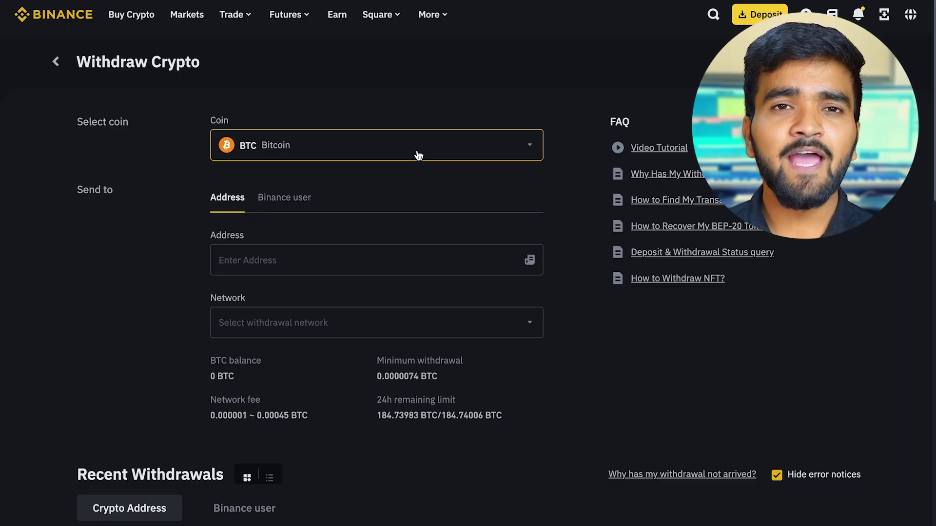
click(418, 155)
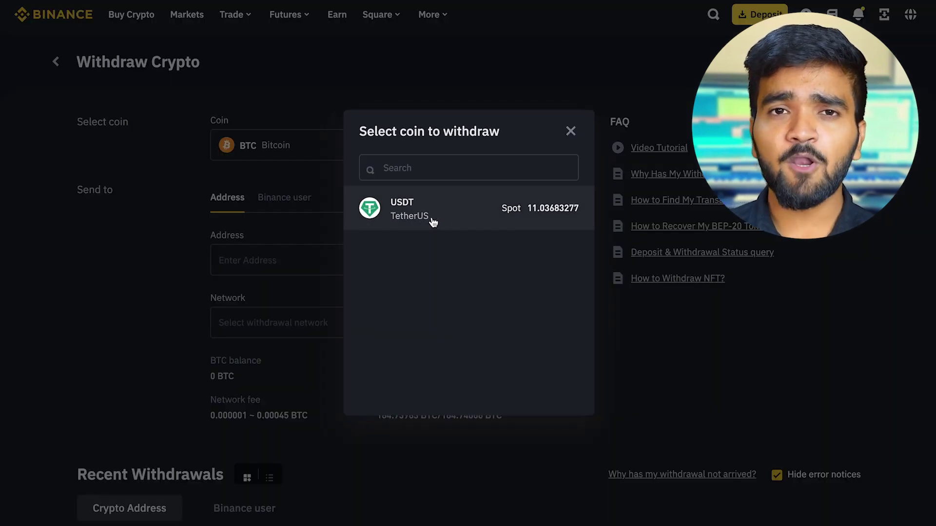
- Select USDT (TetherUS) as the coin to withdraw
click(468, 222)
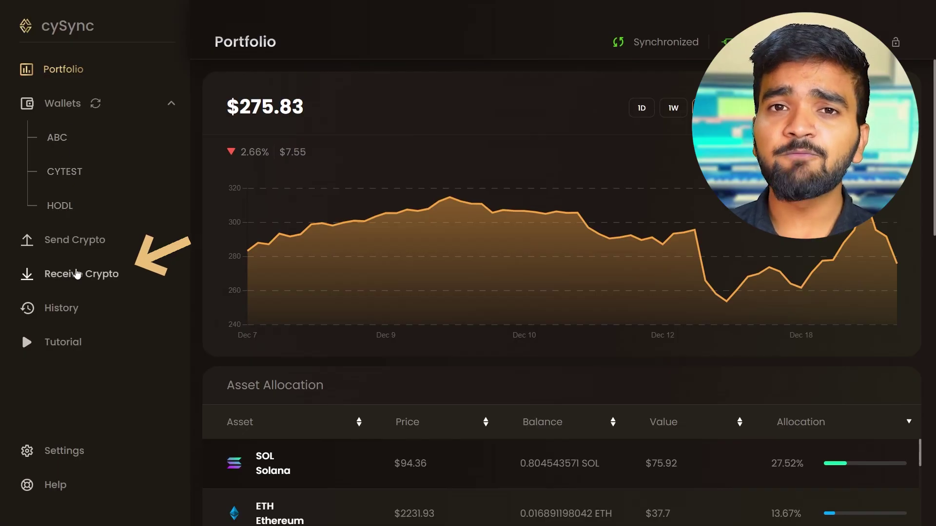
- Set up a cySync receive into wallet CYTEST's BNB Smart Chain (BSC) 1 account
click(77, 273)
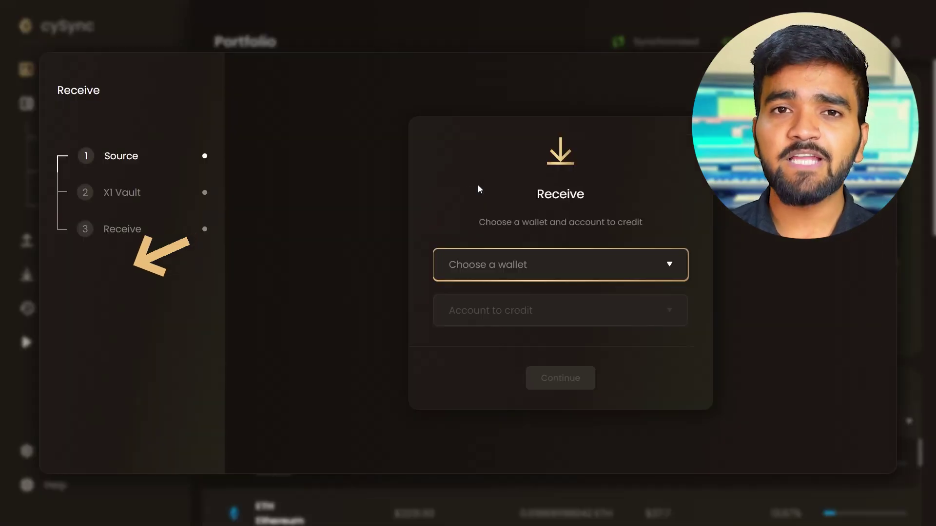
click(498, 265)
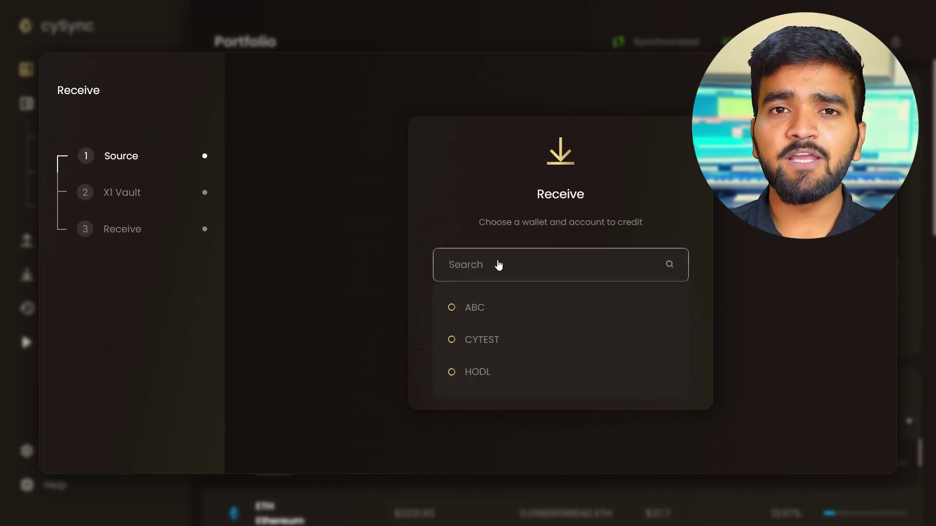
click(480, 341)
click(502, 317)
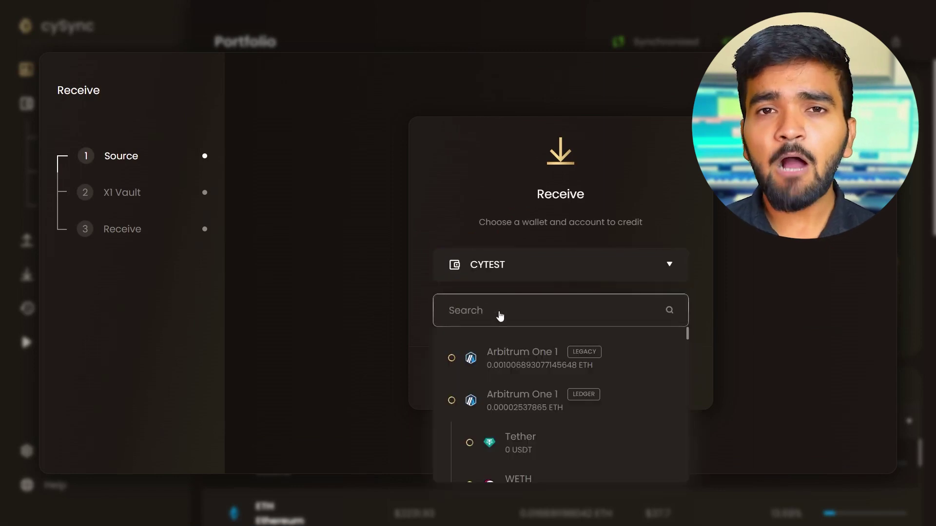
scroll(531, 412, down, 5)
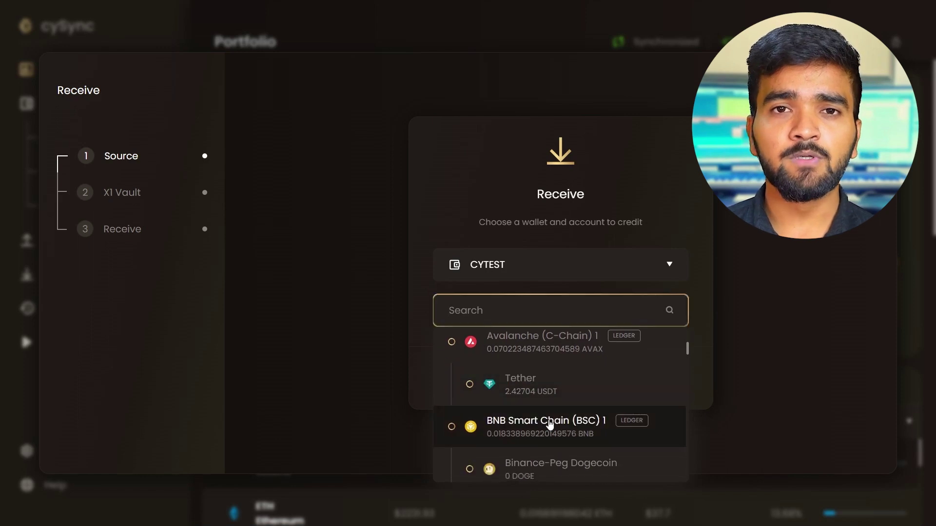
click(549, 424)
- Verify the receive address on the X1 Vault, copy it, and return to Binance's Address field
click(557, 382)
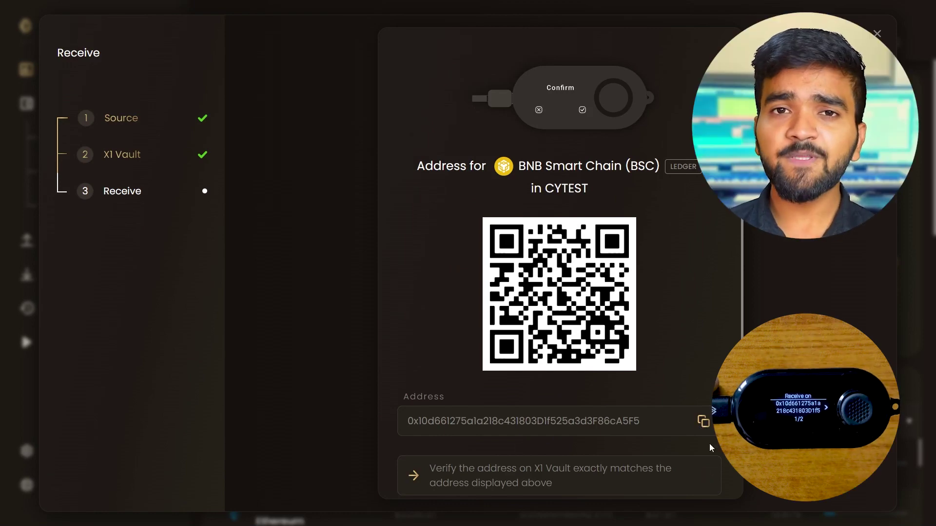
click(702, 423)
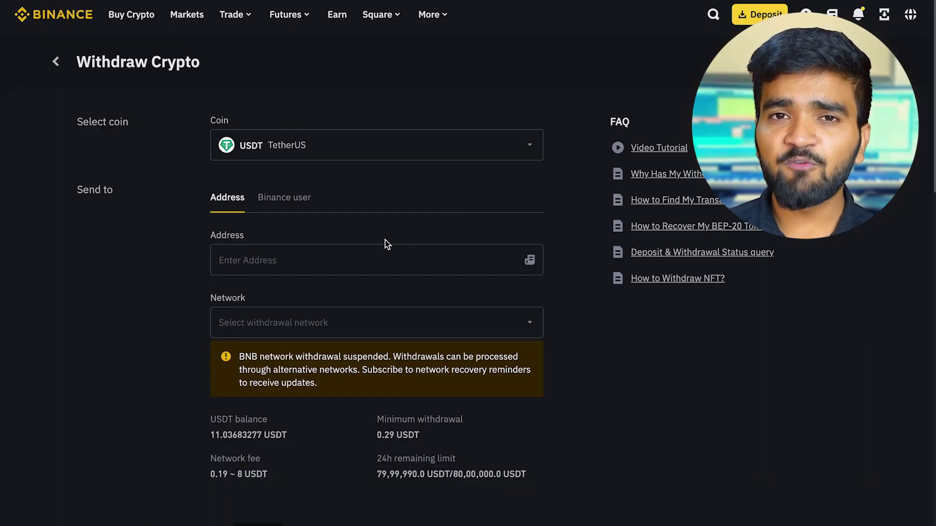
click(262, 251)
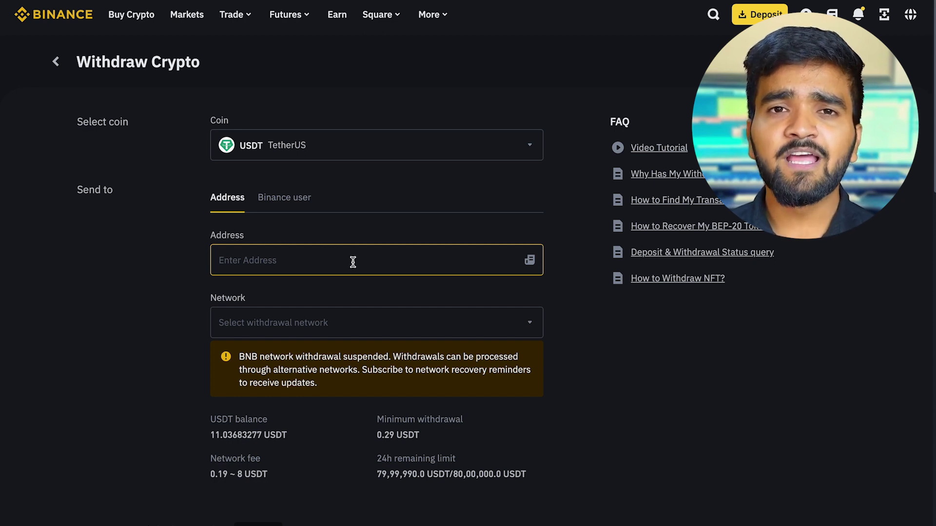
- Paste the cySync address as the USDT destination and list networks, showing BSC at 0.19 USDT fee
key(ctrl+v)
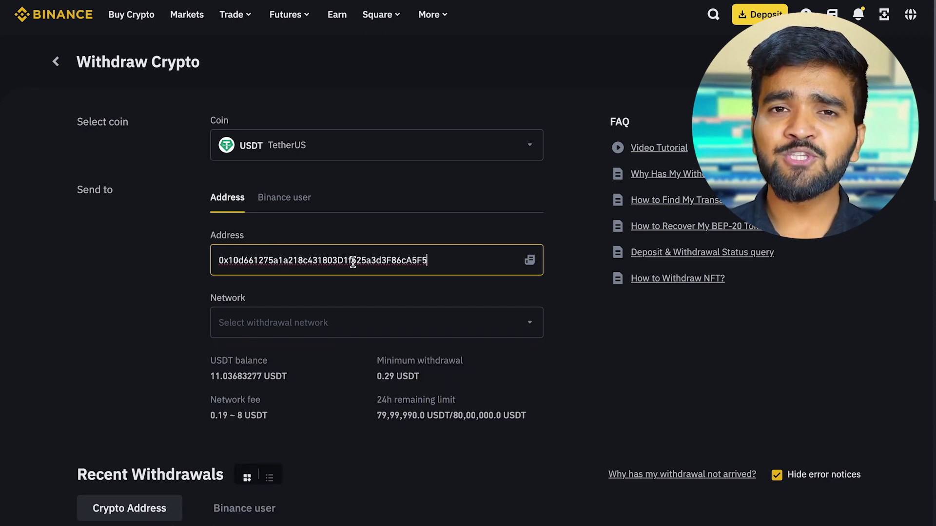
click(378, 290)
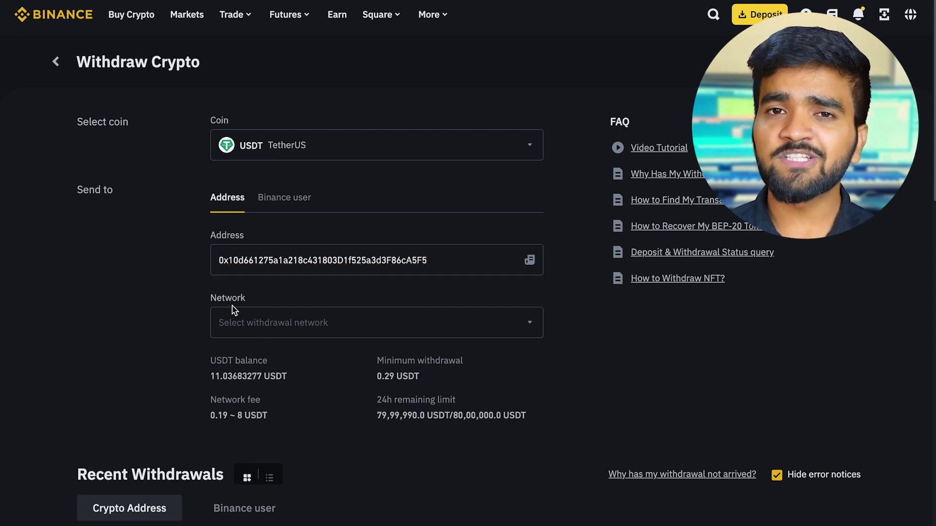
click(332, 324)
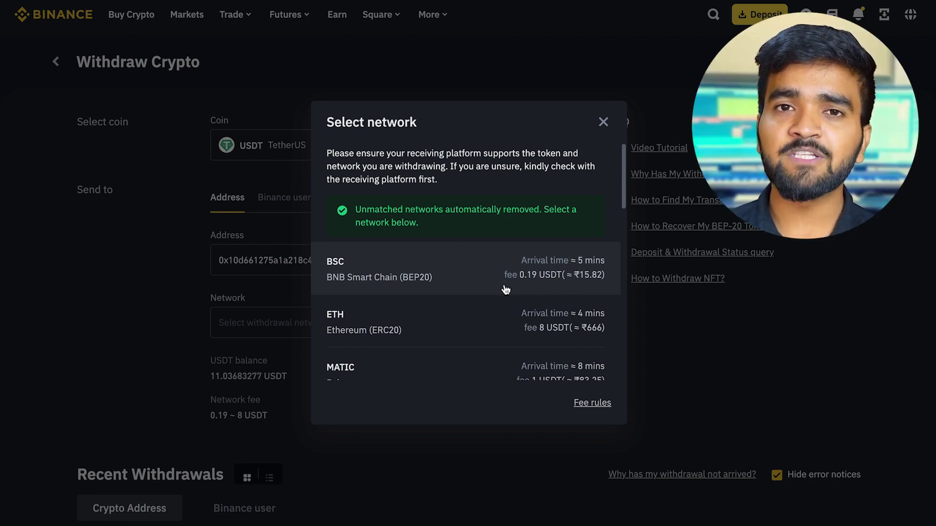
- Select BNB Smart Chain (BEP20), withdraw the MAX 11.03683277 USDT balance, and submit
click(478, 279)
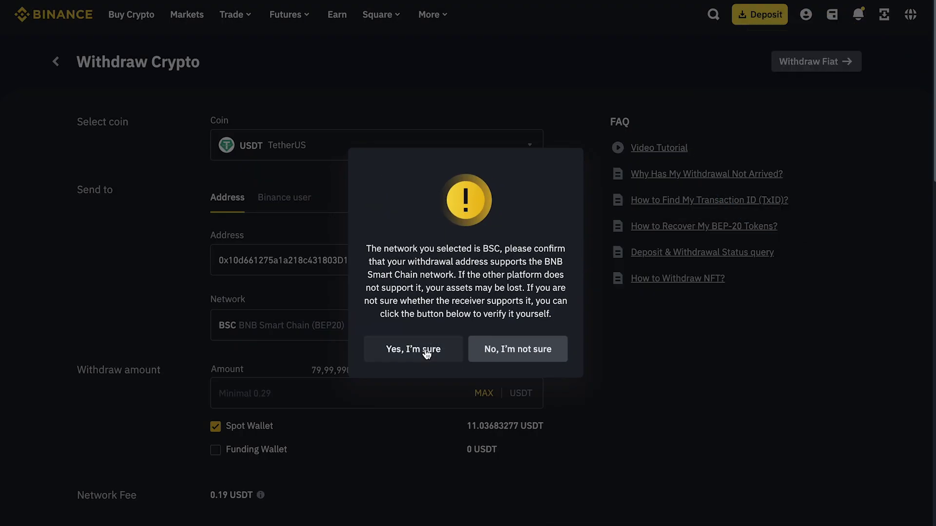
click(427, 353)
scroll(426, 353, down, 2)
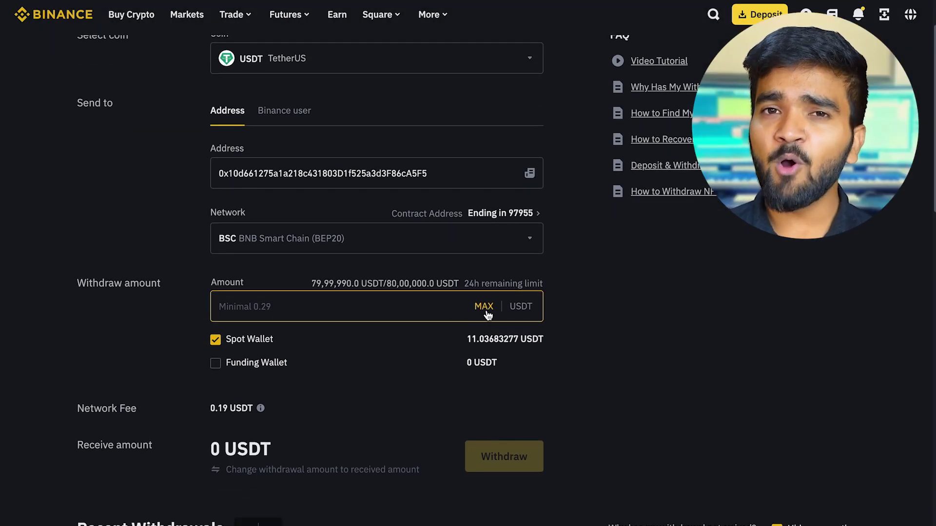
click(484, 307)
scroll(487, 315, down, 2)
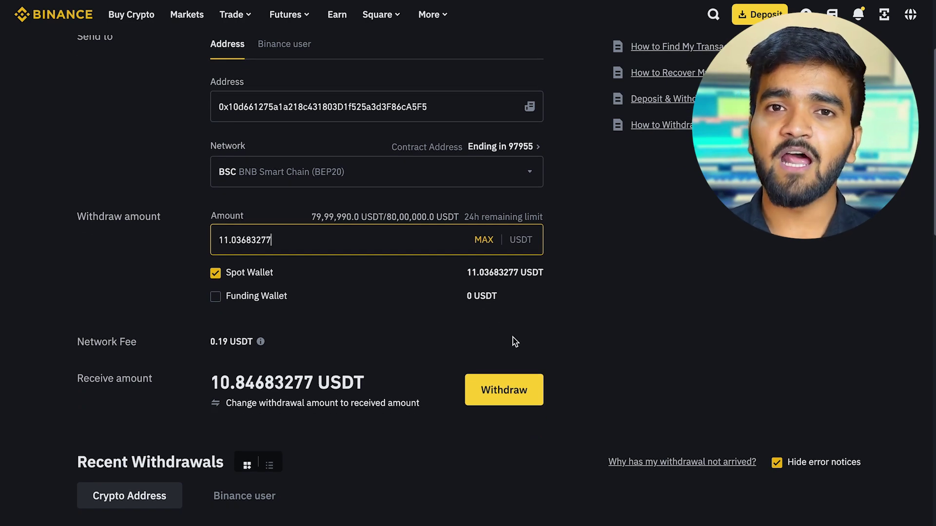
click(521, 396)
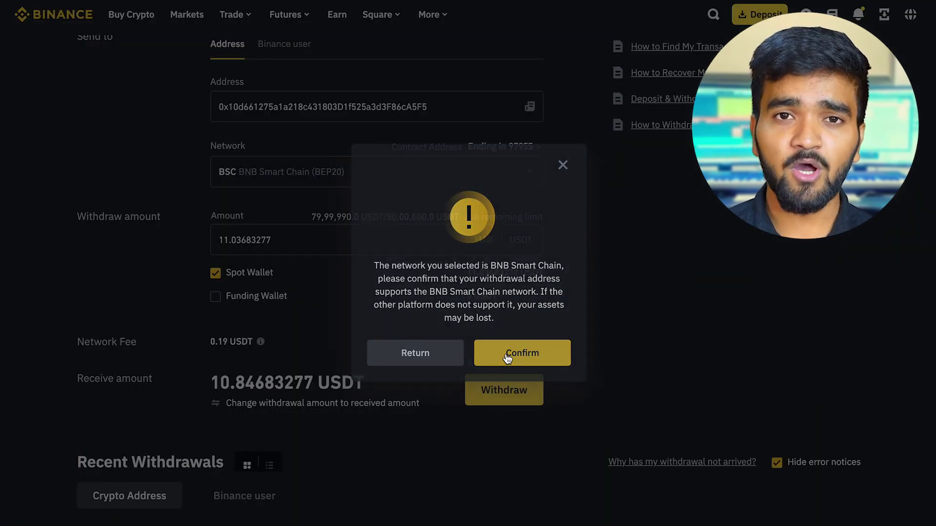
- Confirm the BSC withdrawal via the Binance phone app, then show tokens under cySync's BSC account
click(506, 355)
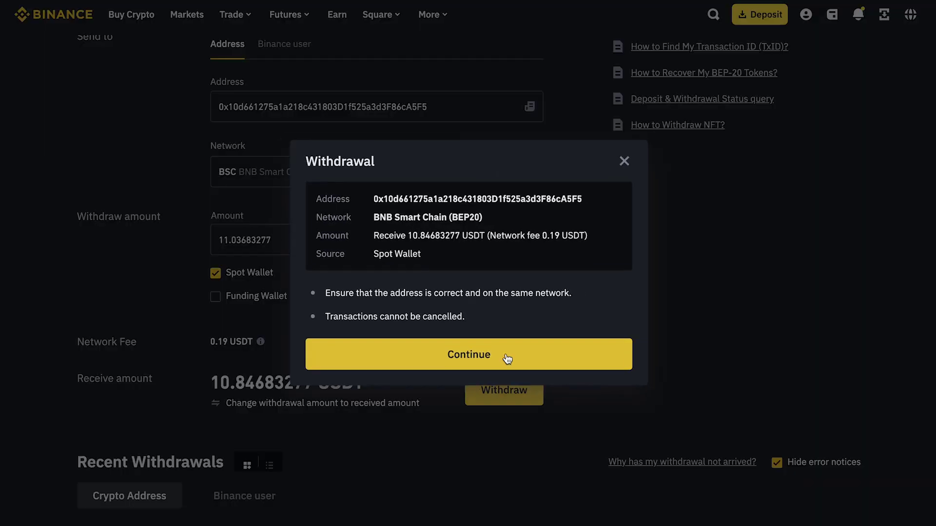
click(507, 354)
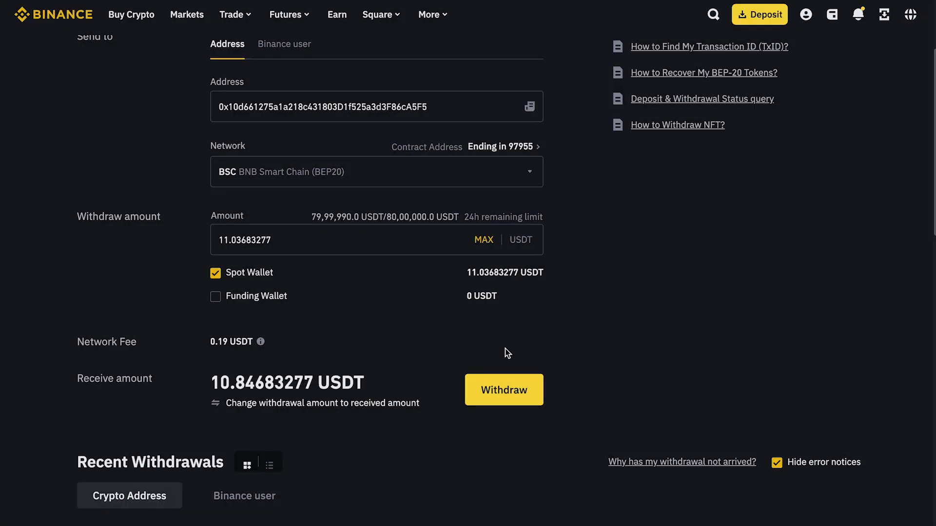
click(514, 261)
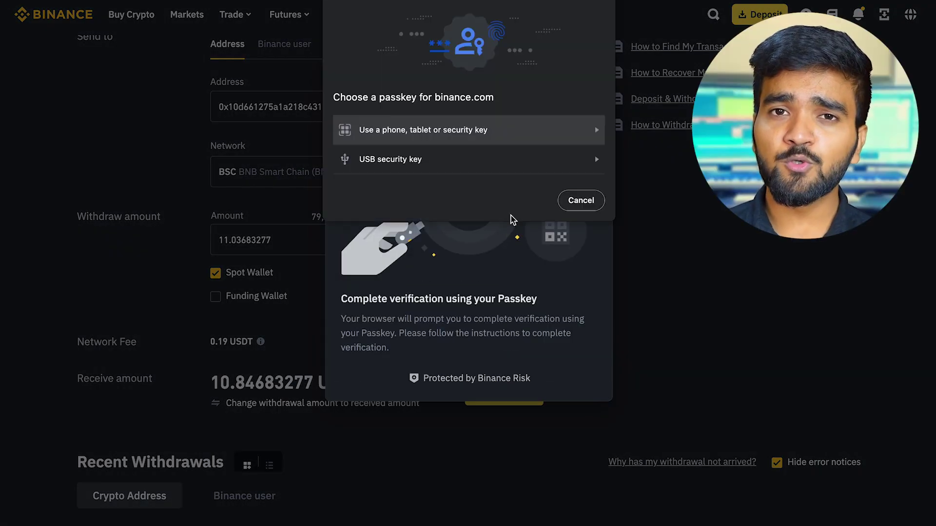
click(580, 200)
click(513, 456)
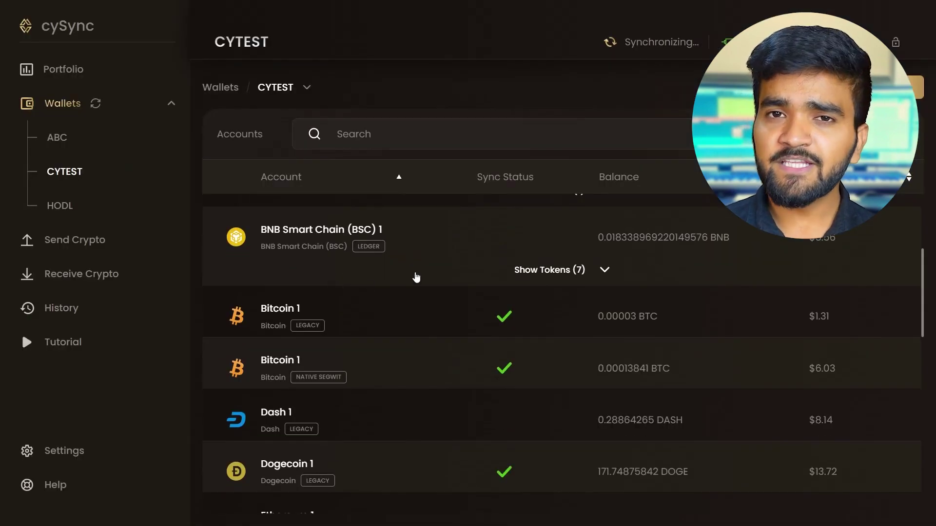
click(577, 273)
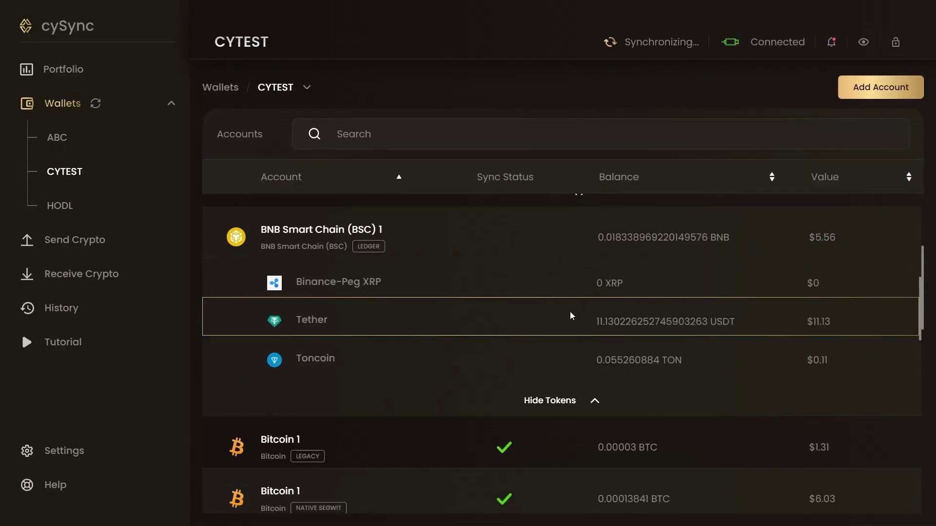
- Open the CYTEST Tether account and view the January 4 received 10.84683277 USDT transaction
click(570, 316)
scroll(572, 316, down, 3)
scroll(571, 315, down, 3)
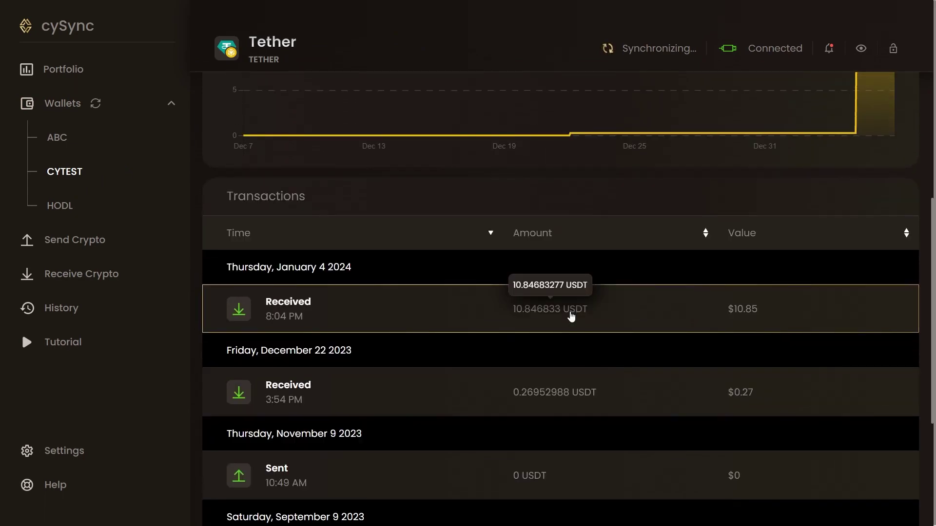
click(484, 318)
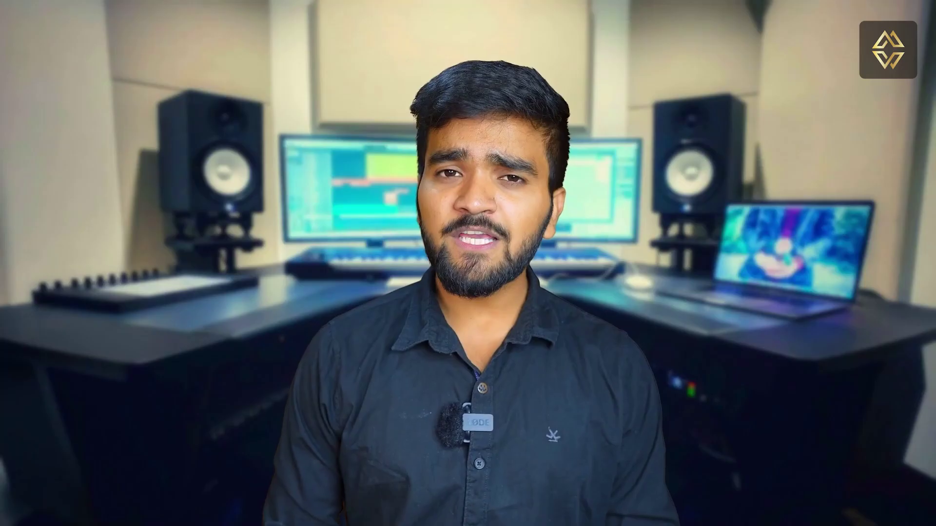